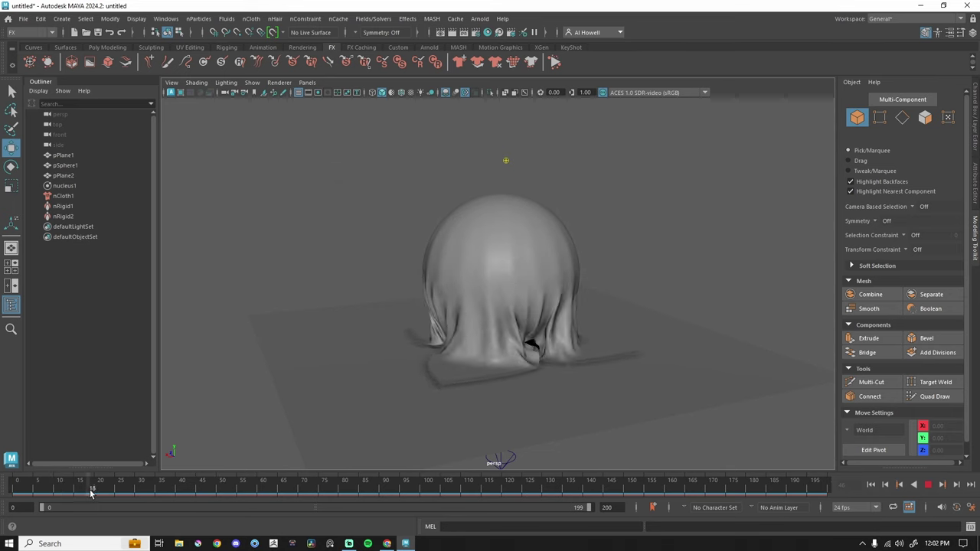
Step: Try tilting the cloth plane above the sphere, and undo the rotation
{"action": "left_click", "coordinate": [40, 483]}
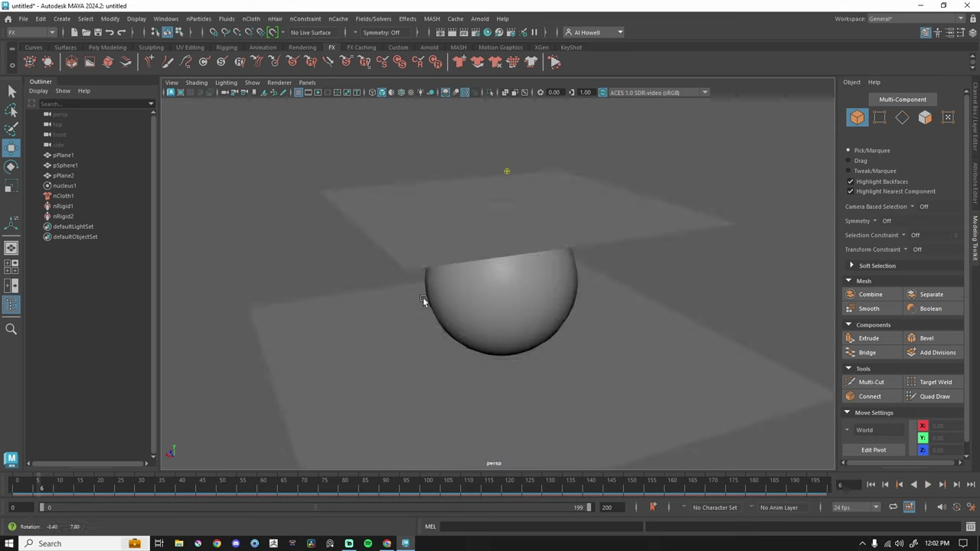
{"action": "left_click", "coordinate": [431, 222]}
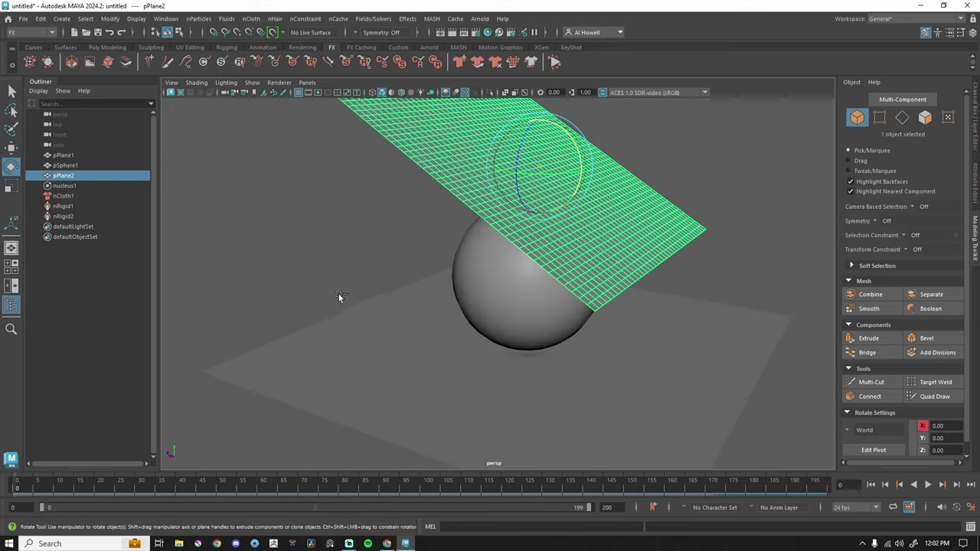
{"action": "key", "text": "ctrl+z"}
{"action": "key", "text": "ctrl+z"}
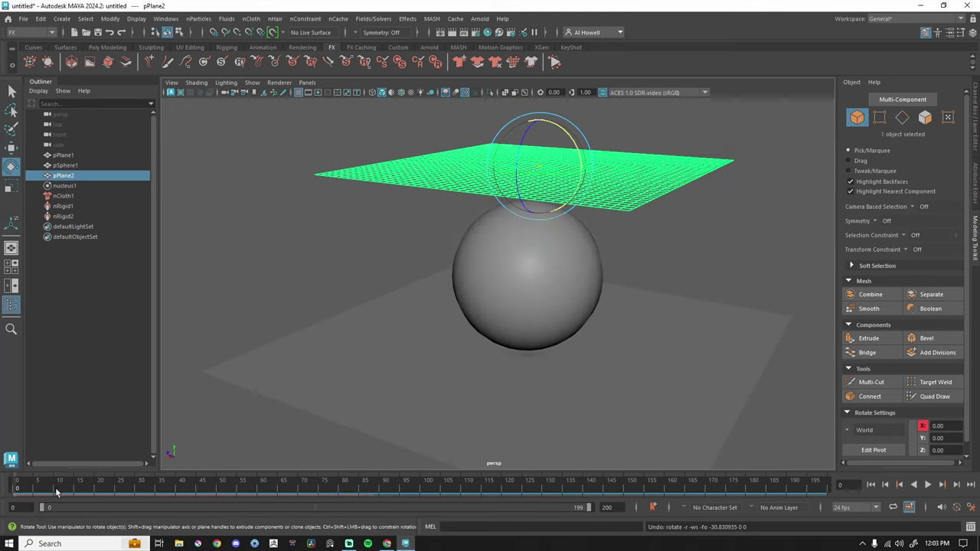
Step: Play the cloth simulation, set the timeline to frame 46, and duplicate the cloth draped over the sphere
{"action": "key", "text": "alt+v"}
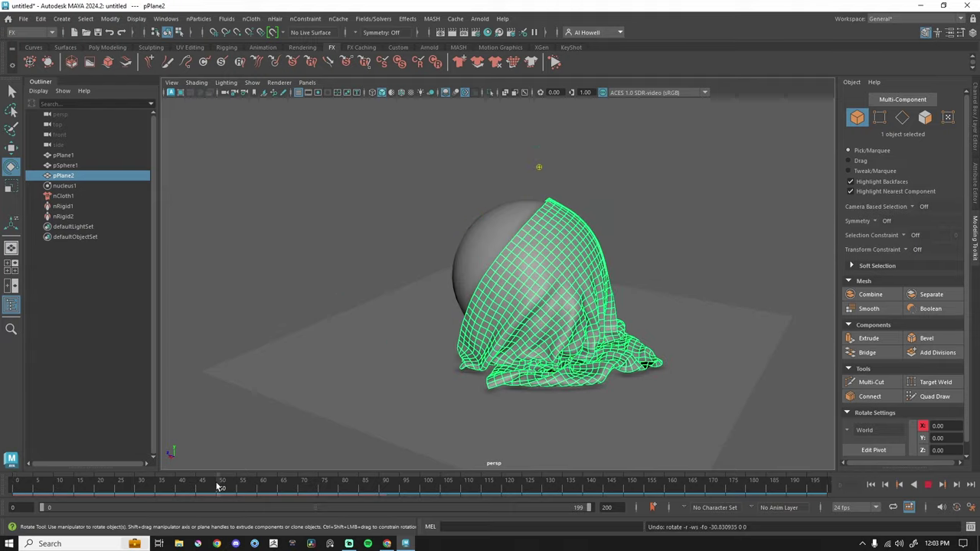
{"action": "key", "text": "alt+v"}
{"action": "left_click_drag", "start_coordinate": [484, 376], "coordinate": [540, 220], "text": "alt"}
{"action": "left_click", "coordinate": [205, 492]}
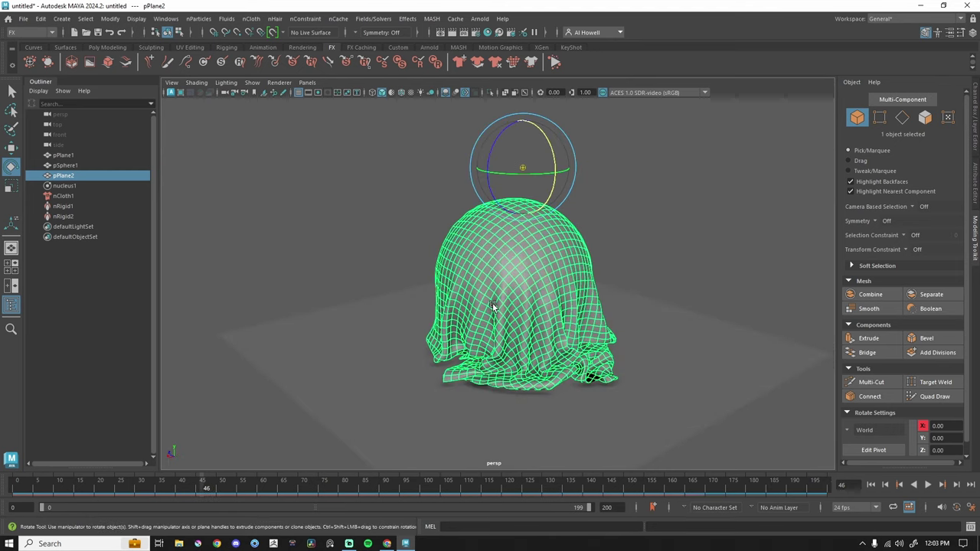
{"action": "key", "text": "w"}
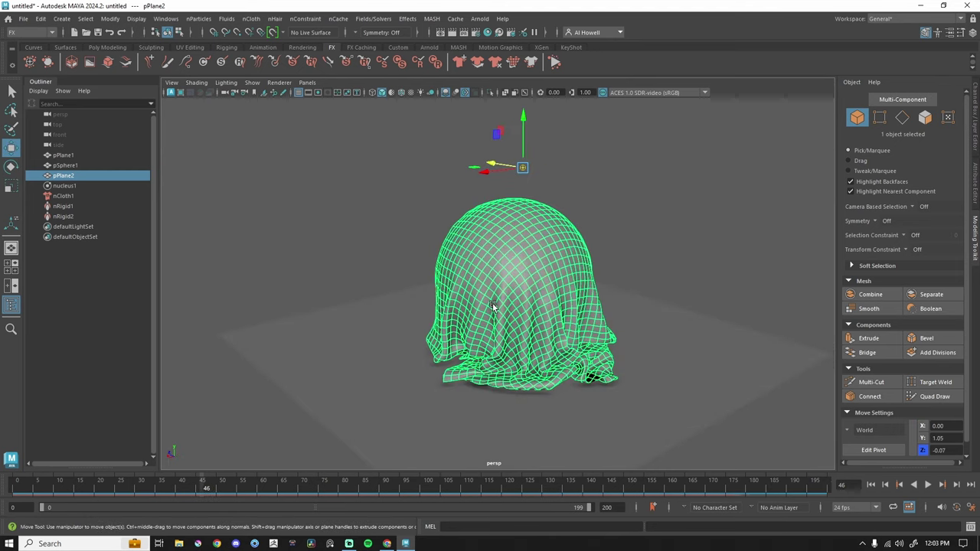
{"action": "key", "text": "ctrl+d"}
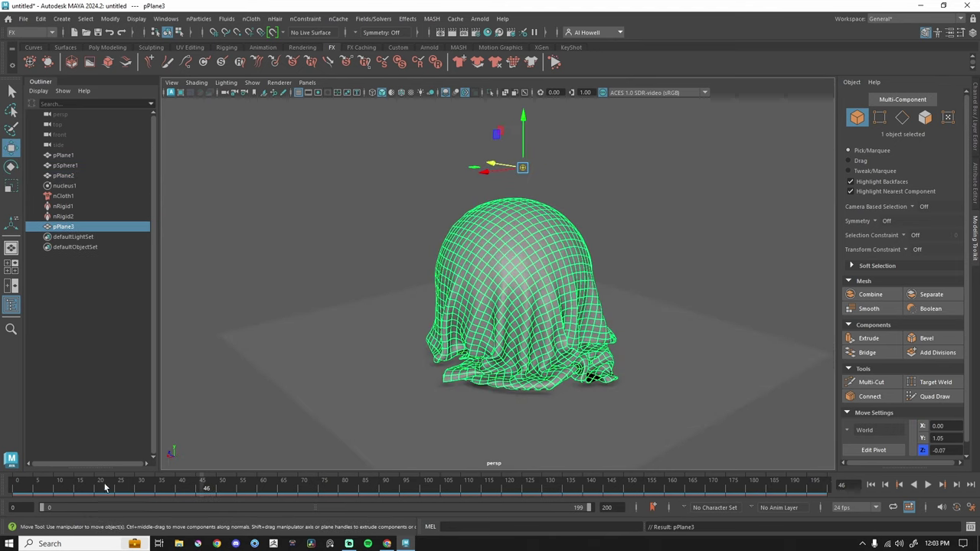
Step: Return the timeline to frame 0 and delete the original simulated cloth plane above the draped copy
{"action": "left_click", "coordinate": [17, 487]}
{"action": "left_click", "coordinate": [444, 176]}
{"action": "key", "text": "Delete"}
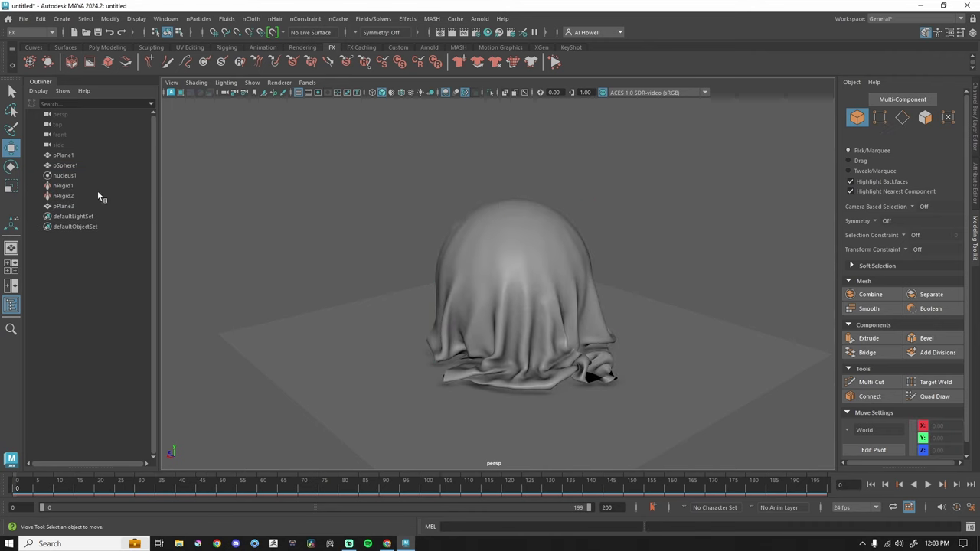
Step: Delete the leftover simulation nodes nucleus1, nRigid1 and nRigid2 from the scene
{"action": "left_click", "coordinate": [77, 176]}
{"action": "key", "text": "Delete"}
{"action": "left_click", "coordinate": [77, 175]}
{"action": "key", "text": "Delete"}
{"action": "left_click", "coordinate": [77, 174]}
{"action": "key", "text": "Delete"}
Step: Activate the Grab sculpting tool on the draped cloth pPlane3, and show its tool settings beside the model
{"action": "left_click_drag", "start_coordinate": [379, 294], "coordinate": [488, 292], "text": "alt"}
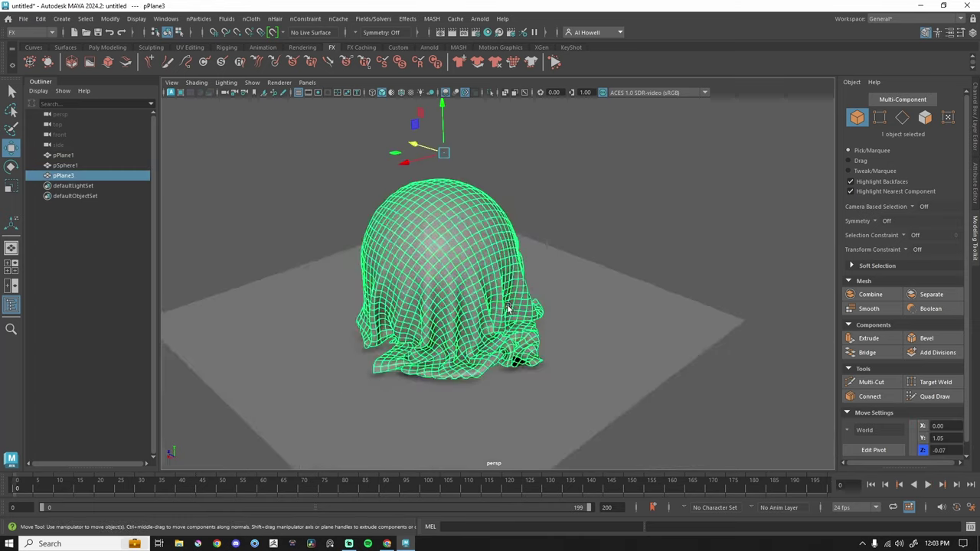
{"action": "left_click_drag", "start_coordinate": [499, 308], "coordinate": [523, 296], "text": "alt"}
{"action": "left_click", "coordinate": [633, 208]}
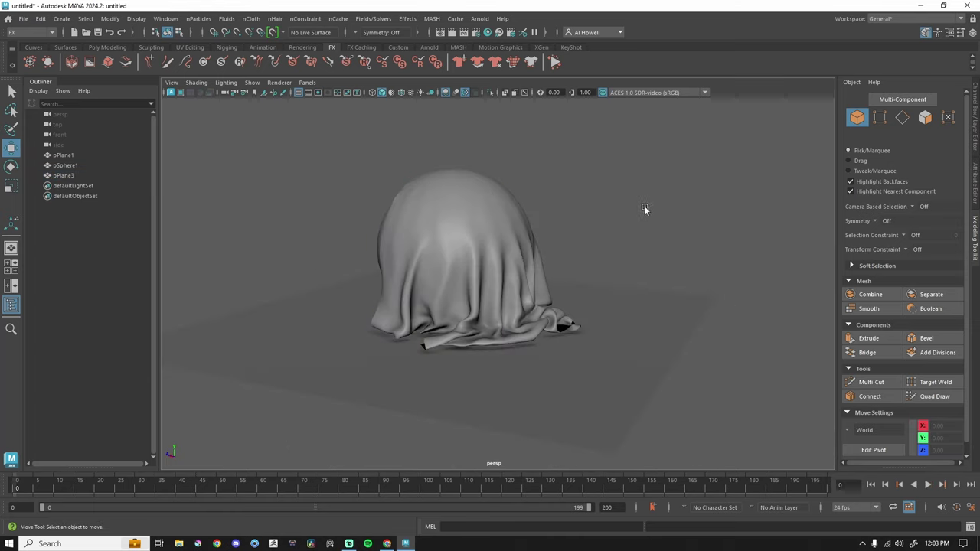
{"action": "scroll", "coordinate": [575, 354], "scroll_direction": "up", "scroll_amount": 4}
{"action": "mouse_move", "coordinate": [575, 355]}
{"action": "left_mouse_down", "text": "alt"}
{"action": "mouse_move", "coordinate": [558, 334]}
{"action": "mouse_move", "coordinate": [530, 353]}
{"action": "mouse_move", "coordinate": [490, 359]}
{"action": "mouse_move", "coordinate": [528, 352]}
{"action": "mouse_move", "coordinate": [360, 361]}
{"action": "mouse_move", "coordinate": [412, 288]}
{"action": "mouse_move", "coordinate": [525, 267]}
{"action": "left_mouse_up", "text": "alt"}
{"action": "left_click", "coordinate": [534, 259]}
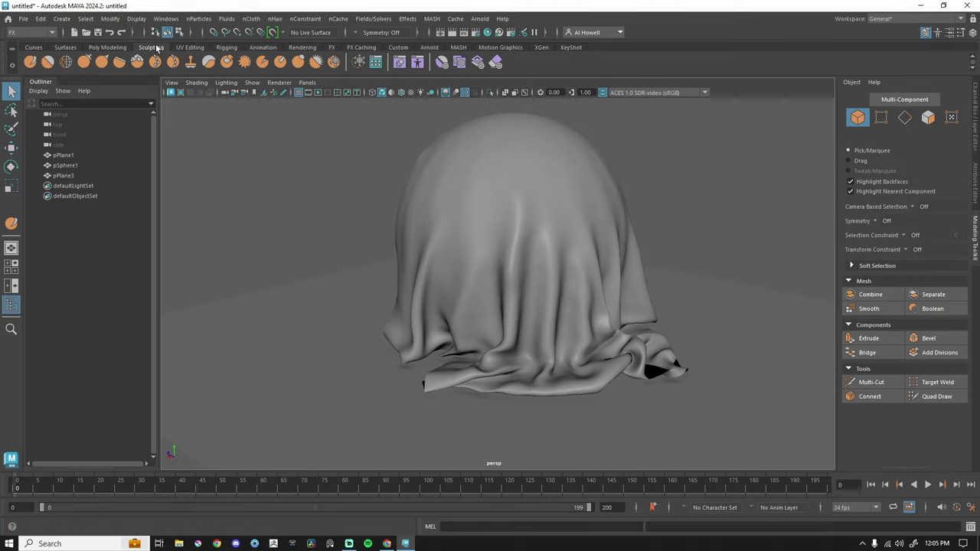
{"action": "left_click", "coordinate": [481, 216]}
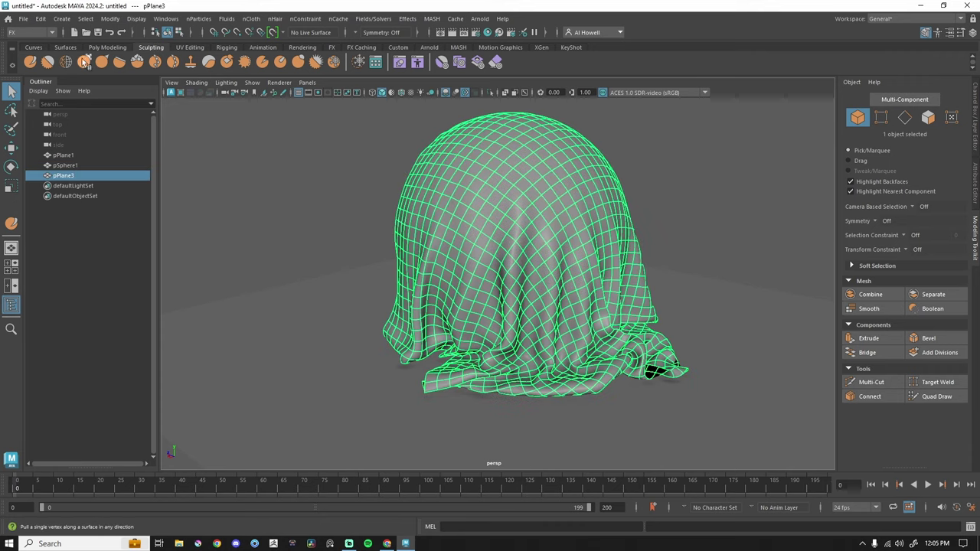
{"action": "left_click", "coordinate": [84, 63]}
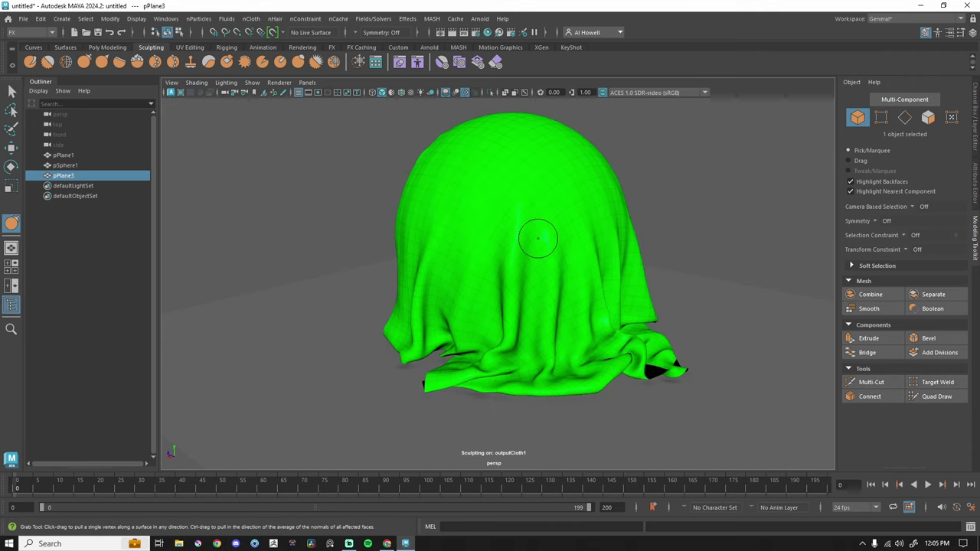
{"action": "left_click", "coordinate": [962, 33]}
{"action": "left_click_drag", "start_coordinate": [768, 58], "coordinate": [794, 52]}
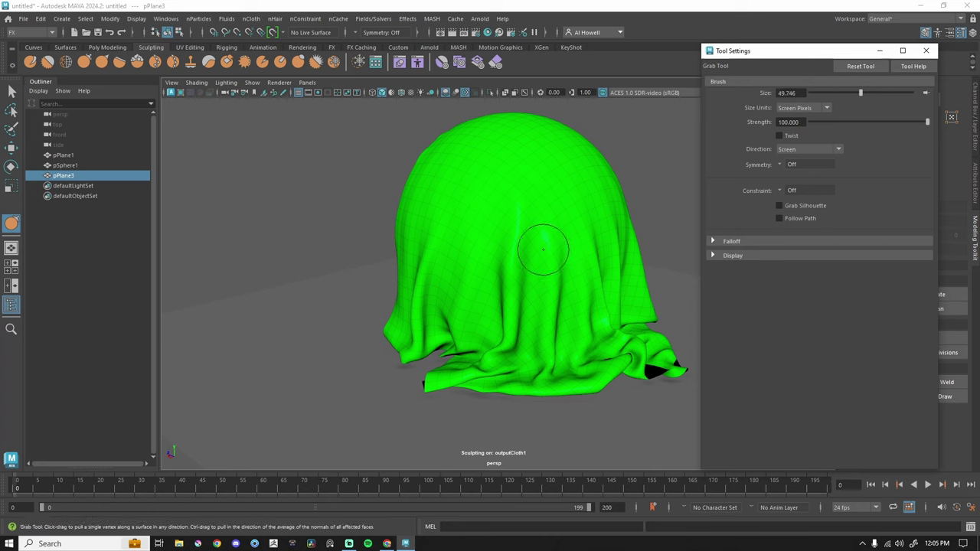
Step: Adjust the draped cloth's folds with the Grab tool, enlarging the brush size to 184.746
{"action": "mouse_move", "coordinate": [543, 249]}
{"action": "left_mouse_down"}
{"action": "mouse_move", "coordinate": [671, 249]}
{"action": "mouse_move", "coordinate": [583, 249]}
{"action": "mouse_move", "coordinate": [612, 249]}
{"action": "left_mouse_up"}
{"action": "left_click_drag", "start_coordinate": [518, 271], "coordinate": [507, 273], "text": "alt"}
{"action": "mouse_move", "coordinate": [511, 232]}
{"action": "left_mouse_down", "text": "alt"}
{"action": "mouse_move", "coordinate": [444, 205]}
{"action": "mouse_move", "coordinate": [520, 299]}
{"action": "mouse_move", "coordinate": [468, 298]}
{"action": "mouse_move", "coordinate": [450, 343]}
{"action": "mouse_move", "coordinate": [443, 329]}
{"action": "left_mouse_up", "text": "alt"}
{"action": "mouse_move", "coordinate": [472, 368]}
{"action": "left_mouse_down"}
{"action": "mouse_move", "coordinate": [482, 370]}
{"action": "mouse_move", "coordinate": [447, 361]}
{"action": "mouse_move", "coordinate": [507, 386]}
{"action": "mouse_move", "coordinate": [574, 360]}
{"action": "left_mouse_up"}
{"action": "left_click_drag", "start_coordinate": [580, 237], "coordinate": [494, 241], "text": "alt"}
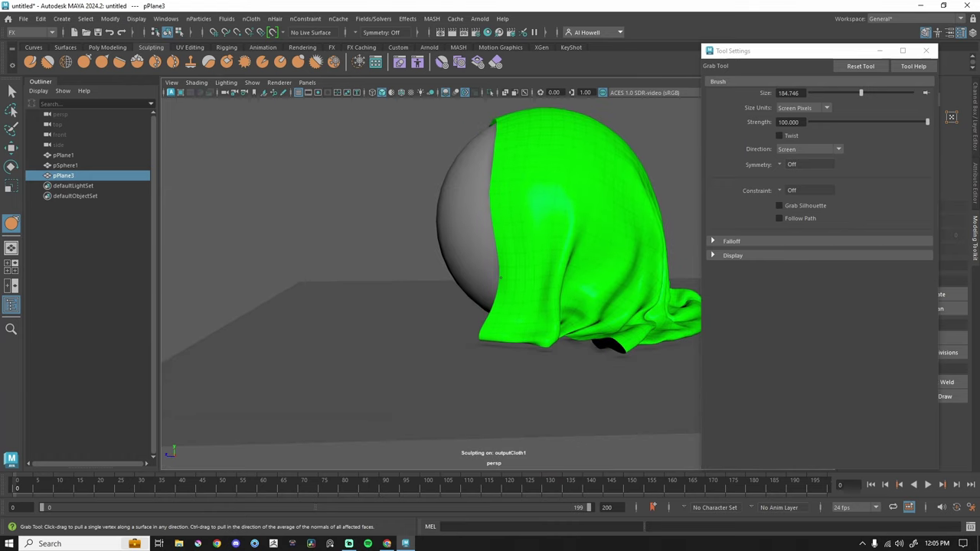
Step: Try pulling the cloth's lower side far away from the sphere with the Grab tool, and undo the strokes
{"action": "mouse_move", "coordinate": [503, 151]}
{"action": "left_mouse_down", "text": "alt"}
{"action": "mouse_move", "coordinate": [619, 196]}
{"action": "mouse_move", "coordinate": [498, 201]}
{"action": "mouse_move", "coordinate": [470, 358]}
{"action": "mouse_move", "coordinate": [146, 337]}
{"action": "mouse_move", "coordinate": [80, 345]}
{"action": "left_mouse_up", "text": "alt"}
{"action": "scroll", "coordinate": [411, 352], "scroll_direction": "down", "scroll_amount": 6}
{"action": "left_click_drag", "start_coordinate": [343, 306], "coordinate": [157, 316]}
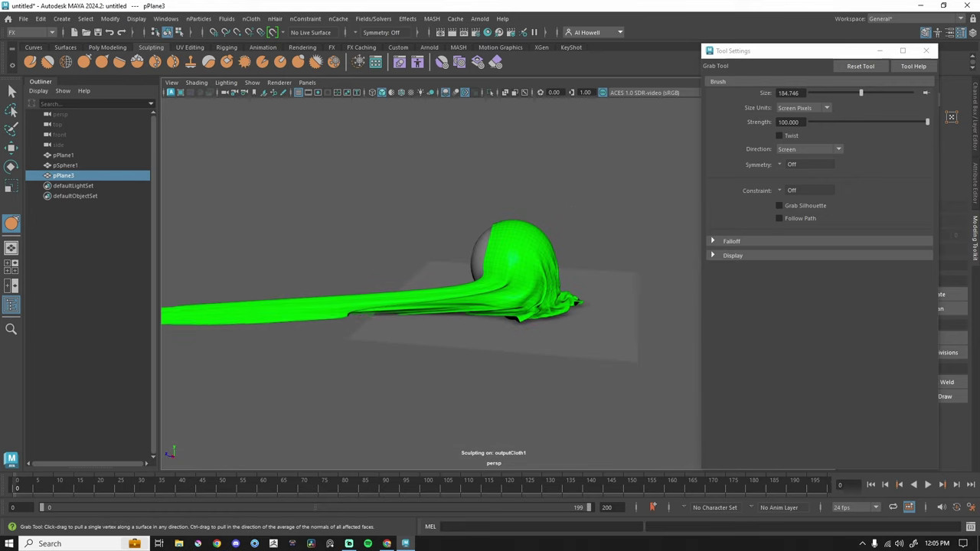
{"action": "key", "text": "ctrl+z"}
{"action": "key", "text": "ctrl+z"}
{"action": "scroll", "coordinate": [499, 275], "scroll_direction": "up", "scroll_amount": 6}
{"action": "mouse_move", "coordinate": [499, 275]}
{"action": "left_mouse_down", "text": "alt"}
{"action": "mouse_move", "coordinate": [543, 276]}
{"action": "mouse_move", "coordinate": [628, 190]}
{"action": "mouse_move", "coordinate": [602, 201]}
{"action": "mouse_move", "coordinate": [633, 200]}
{"action": "mouse_move", "coordinate": [628, 207]}
{"action": "left_mouse_up", "text": "alt"}
{"action": "key", "text": "ctrl+z"}
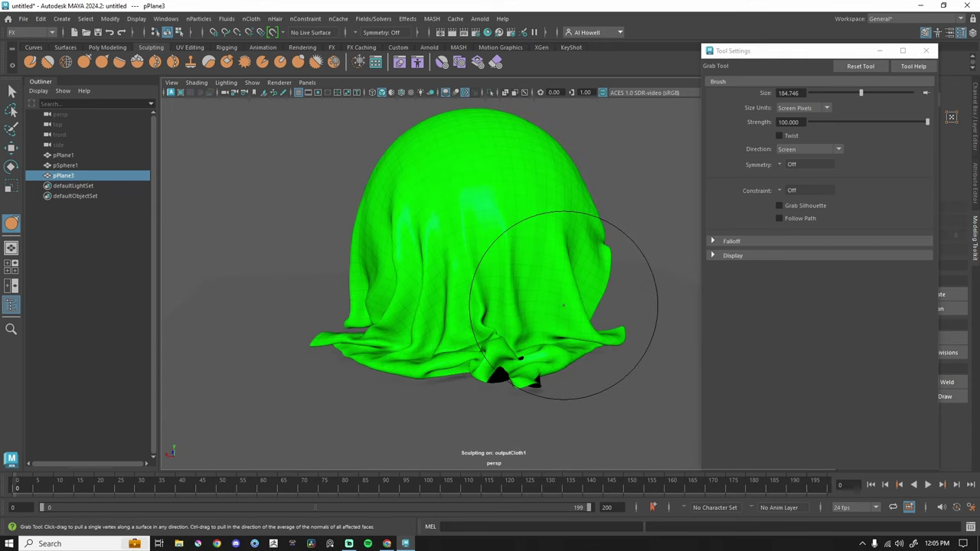
Step: Adjust the Grab tool's brush size to 135.746 over the side of the cloth
{"action": "key", "text": "b"}
{"action": "mouse_move", "coordinate": [565, 305]}
{"action": "left_mouse_down"}
{"action": "mouse_move", "coordinate": [603, 305]}
{"action": "mouse_move", "coordinate": [589, 308]}
{"action": "left_mouse_up"}
{"action": "mouse_move", "coordinate": [518, 437]}
{"action": "left_mouse_down", "text": "alt"}
{"action": "mouse_move", "coordinate": [574, 422]}
{"action": "mouse_move", "coordinate": [556, 437]}
{"action": "left_mouse_up", "text": "alt"}
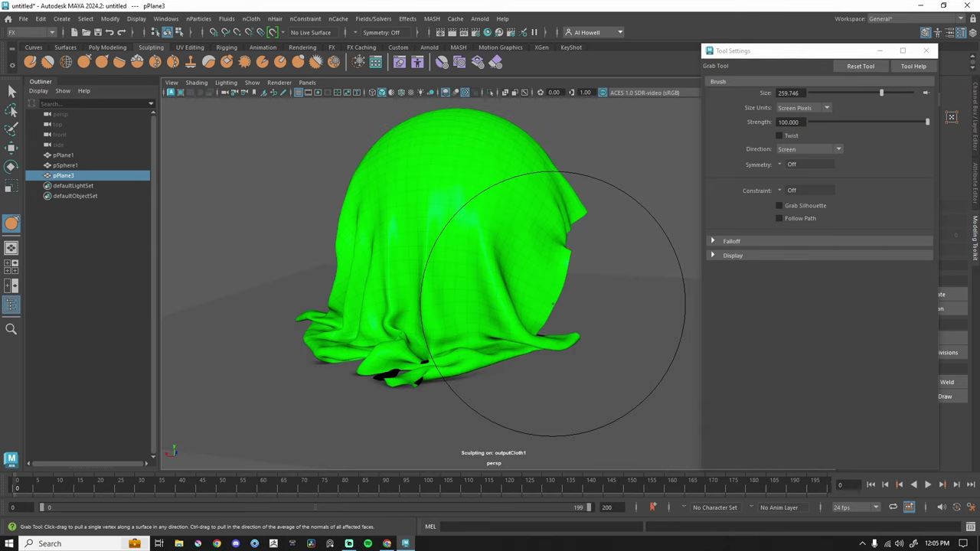
{"action": "key", "text": "b"}
{"action": "mouse_move", "coordinate": [553, 302]}
{"action": "left_mouse_down"}
{"action": "mouse_move", "coordinate": [504, 302]}
{"action": "mouse_move", "coordinate": [549, 267]}
{"action": "left_mouse_up"}
{"action": "scroll", "coordinate": [253, 170], "scroll_direction": "up", "scroll_amount": 3}
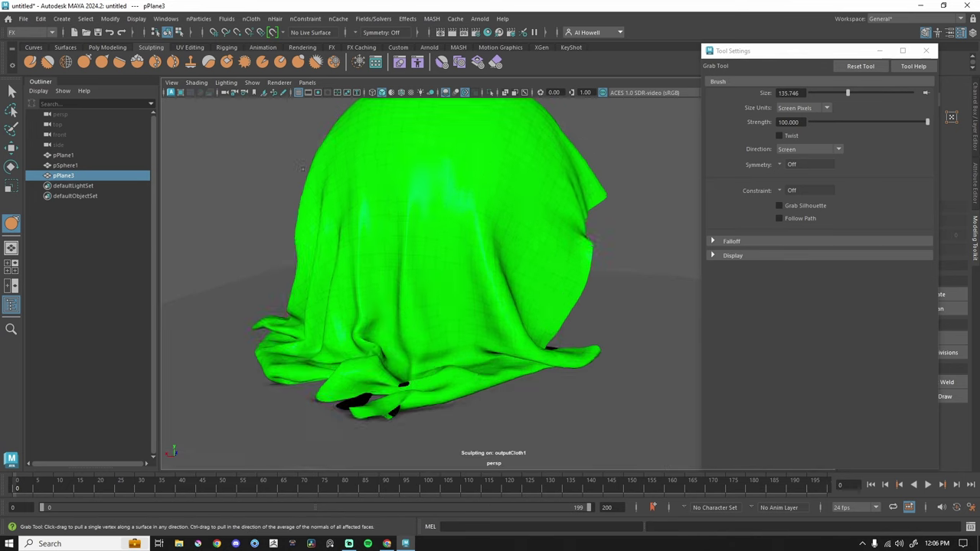
Step: Accentuate the cloth's folds around the sphere with the Amplify tool at strength 15 and brush size 135.746
{"action": "left_click", "coordinate": [325, 64]}
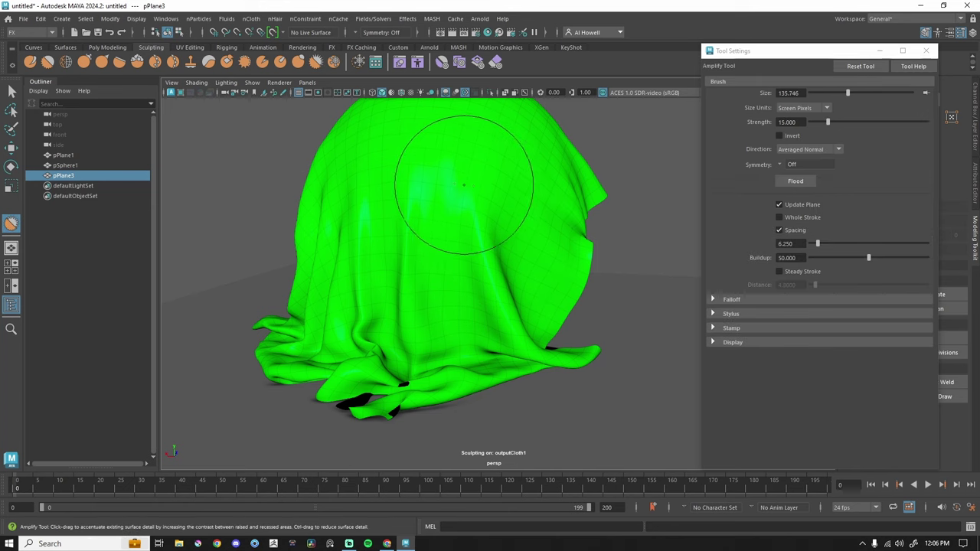
{"action": "left_click_drag", "start_coordinate": [497, 316], "coordinate": [518, 252], "text": "alt"}
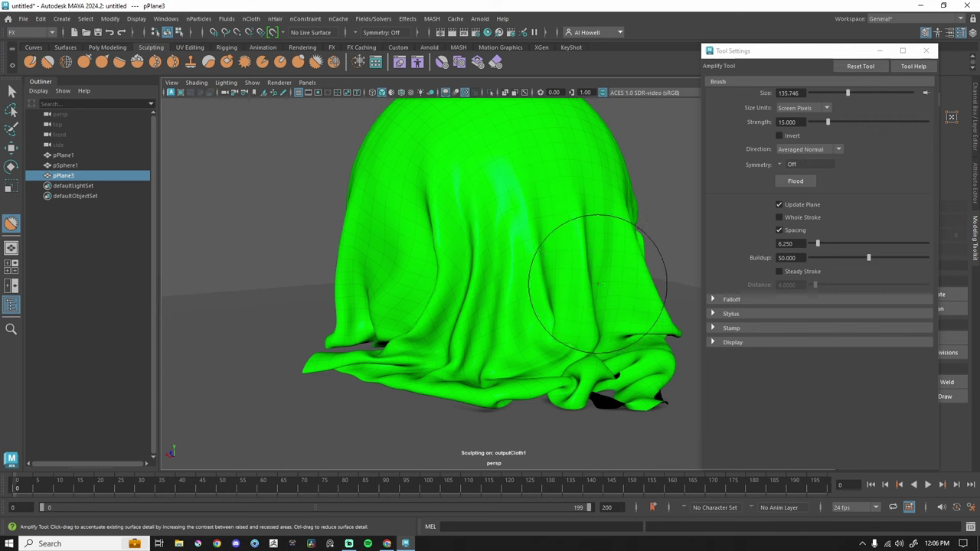
{"action": "mouse_move", "coordinate": [590, 285]}
{"action": "left_mouse_down", "text": "alt"}
{"action": "mouse_move", "coordinate": [498, 292]}
{"action": "mouse_move", "coordinate": [573, 296]}
{"action": "mouse_move", "coordinate": [569, 306]}
{"action": "mouse_move", "coordinate": [486, 223]}
{"action": "left_mouse_up", "text": "alt"}
{"action": "mouse_move", "coordinate": [555, 220]}
{"action": "left_mouse_down", "text": "alt"}
{"action": "mouse_move", "coordinate": [516, 219]}
{"action": "mouse_move", "coordinate": [426, 173]}
{"action": "left_mouse_up", "text": "alt"}
{"action": "mouse_move", "coordinate": [350, 219]}
{"action": "left_mouse_down", "text": "alt"}
{"action": "mouse_move", "coordinate": [474, 203]}
{"action": "mouse_move", "coordinate": [476, 240]}
{"action": "left_mouse_up", "text": "alt"}
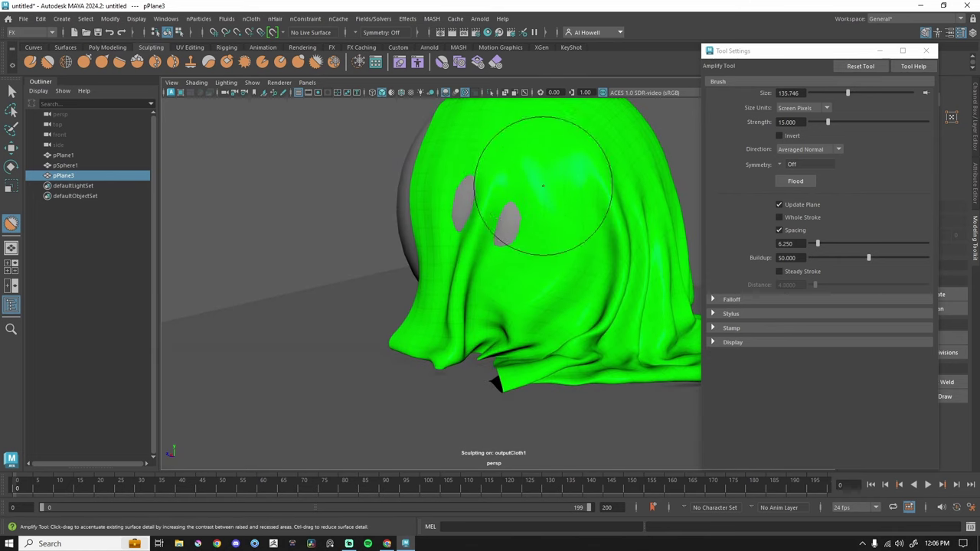
{"action": "mouse_move", "coordinate": [542, 194]}
{"action": "left_mouse_down", "text": "alt"}
{"action": "mouse_move", "coordinate": [514, 226]}
{"action": "mouse_move", "coordinate": [469, 239]}
{"action": "mouse_move", "coordinate": [432, 234]}
{"action": "left_mouse_up", "text": "alt"}
Step: Reduce the Amplify brush size to 73.746 and deepen the lower folds on the cloth's front
{"action": "key", "text": "b"}
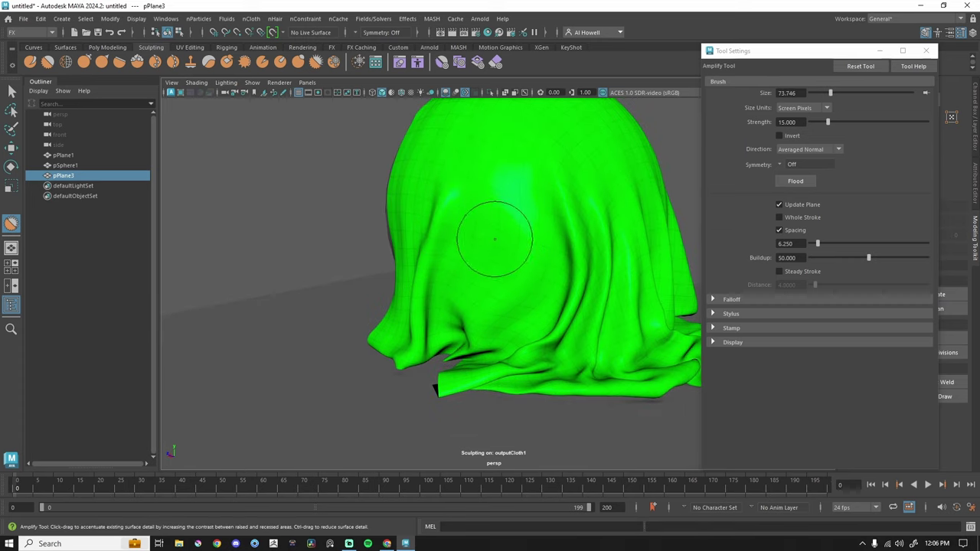
{"action": "mouse_move", "coordinate": [495, 238]}
{"action": "left_mouse_down", "text": "alt"}
{"action": "mouse_move", "coordinate": [542, 220]}
{"action": "mouse_move", "coordinate": [350, 217]}
{"action": "left_mouse_up", "text": "alt"}
{"action": "mouse_move", "coordinate": [431, 284]}
{"action": "left_mouse_down", "text": "alt"}
{"action": "mouse_move", "coordinate": [366, 273]}
{"action": "mouse_move", "coordinate": [406, 267]}
{"action": "mouse_move", "coordinate": [350, 274]}
{"action": "mouse_move", "coordinate": [346, 264]}
{"action": "mouse_move", "coordinate": [416, 271]}
{"action": "mouse_move", "coordinate": [452, 263]}
{"action": "left_mouse_up", "text": "alt"}
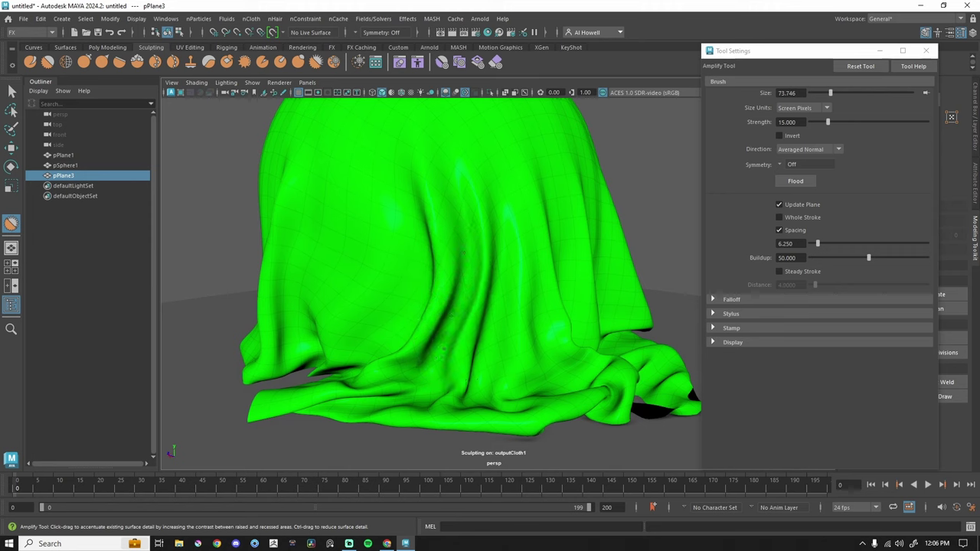
{"action": "mouse_move", "coordinate": [457, 242]}
{"action": "left_mouse_down", "text": "alt"}
{"action": "mouse_move", "coordinate": [452, 278]}
{"action": "mouse_move", "coordinate": [475, 282]}
{"action": "left_mouse_up", "text": "alt"}
{"action": "left_click_drag", "start_coordinate": [552, 326], "coordinate": [490, 306], "text": "alt"}
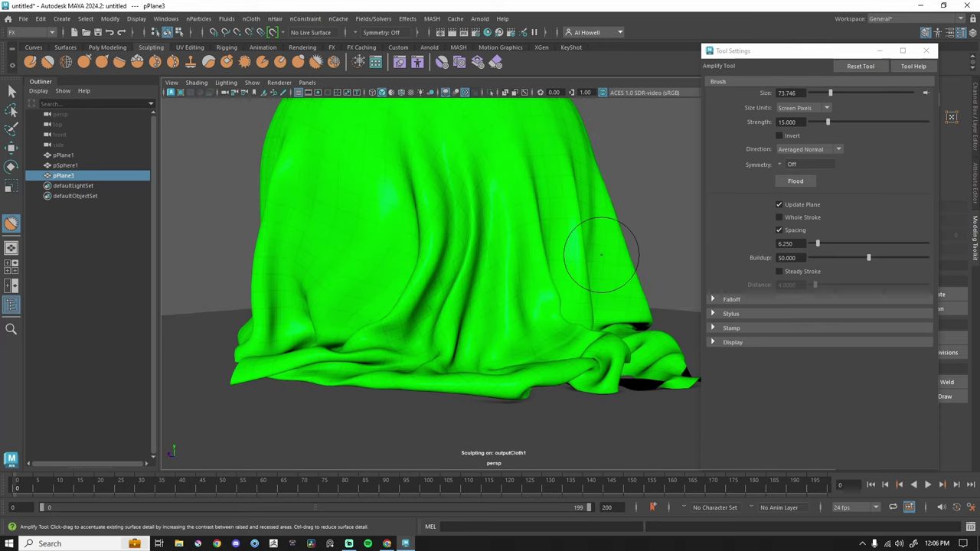
Step: Try smoothing away the cloth's lower folds with the brush enlarged to 345.746, and undo the smoothing strokes
{"action": "key", "text": "b"}
{"action": "left_click_drag", "start_coordinate": [457, 276], "coordinate": [478, 272]}
{"action": "scroll", "coordinate": [478, 271], "scroll_direction": "down", "scroll_amount": 3}
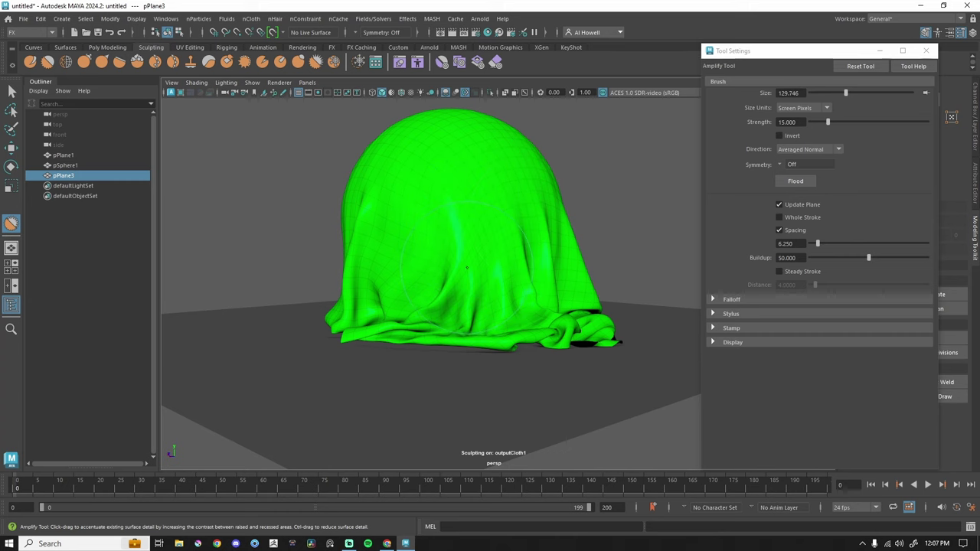
{"action": "mouse_move", "coordinate": [465, 277]}
{"action": "left_mouse_down", "text": "shift"}
{"action": "mouse_move", "coordinate": [440, 326]}
{"action": "mouse_move", "coordinate": [501, 331]}
{"action": "mouse_move", "coordinate": [450, 334]}
{"action": "mouse_move", "coordinate": [571, 328]}
{"action": "left_mouse_up", "text": "shift"}
{"action": "key", "text": "b"}
{"action": "left_click_drag", "start_coordinate": [523, 300], "coordinate": [632, 299]}
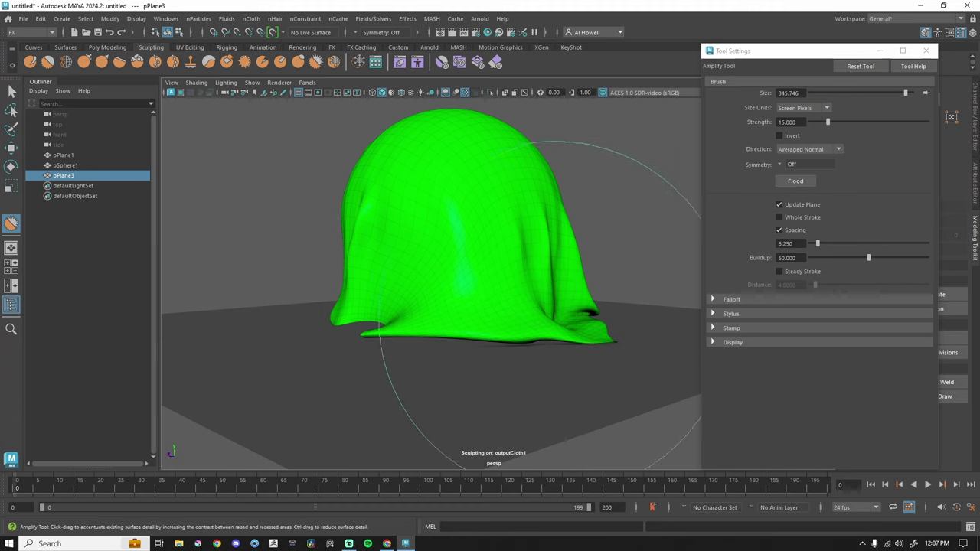
{"action": "mouse_move", "coordinate": [542, 319]}
{"action": "left_mouse_down", "text": "shift"}
{"action": "mouse_move", "coordinate": [491, 268]}
{"action": "mouse_move", "coordinate": [429, 260]}
{"action": "mouse_move", "coordinate": [475, 253]}
{"action": "mouse_move", "coordinate": [277, 305]}
{"action": "mouse_move", "coordinate": [452, 265]}
{"action": "mouse_move", "coordinate": [484, 274]}
{"action": "mouse_move", "coordinate": [479, 256]}
{"action": "mouse_move", "coordinate": [406, 236]}
{"action": "mouse_move", "coordinate": [352, 236]}
{"action": "mouse_move", "coordinate": [379, 236]}
{"action": "left_mouse_up", "text": "shift"}
{"action": "key", "text": "ctrl+z"}
{"action": "key", "text": "ctrl+z"}
{"action": "key", "text": "ctrl+z"}
Step: Try smoothing the front folds of the cloth with the brush size at 154.746, and undo the stroke
{"action": "scroll", "coordinate": [481, 239], "scroll_direction": "up", "scroll_amount": 5}
{"action": "key", "text": "b"}
{"action": "mouse_move", "coordinate": [417, 205]}
{"action": "left_mouse_down", "text": "shift"}
{"action": "mouse_move", "coordinate": [426, 259]}
{"action": "mouse_move", "coordinate": [449, 296]}
{"action": "left_mouse_up", "text": "shift"}
{"action": "key", "text": "ctrl+z"}
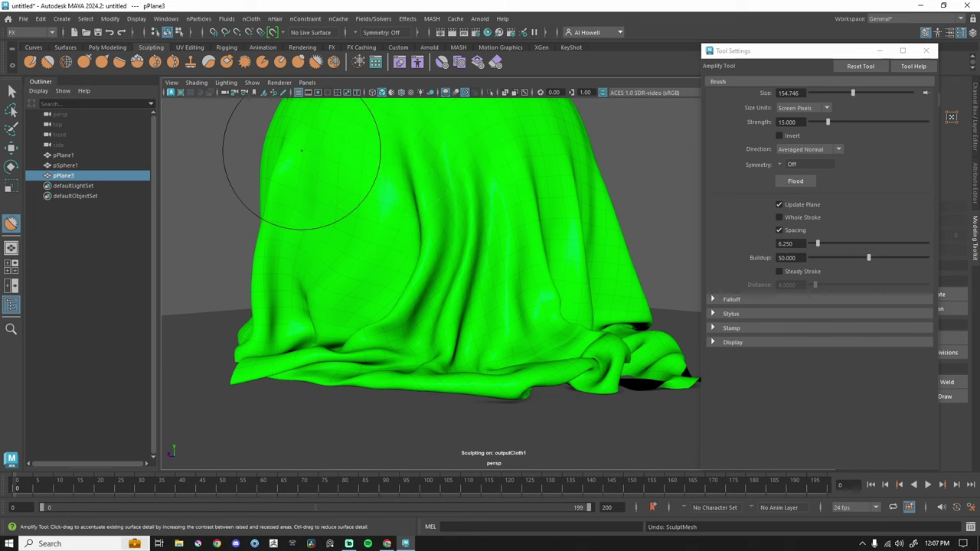
Step: Try relaxing the cloth surface with the Relax tool at brush size 317.746, and undo the strokes
{"action": "left_click", "coordinate": [66, 62]}
{"action": "scroll", "coordinate": [473, 310], "scroll_direction": "down", "scroll_amount": 5}
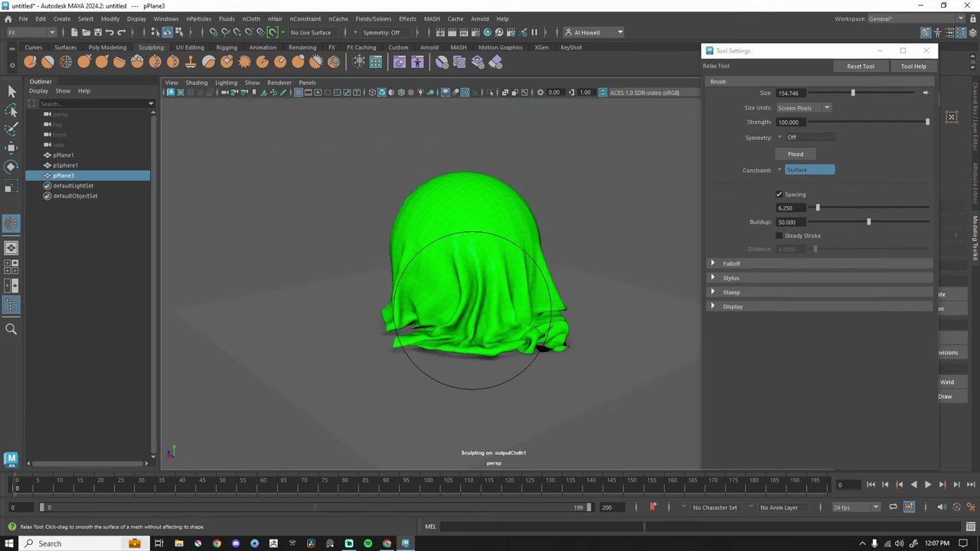
{"action": "mouse_move", "coordinate": [473, 311]}
{"action": "left_mouse_down"}
{"action": "mouse_move", "coordinate": [556, 310]}
{"action": "mouse_move", "coordinate": [482, 343]}
{"action": "left_mouse_up"}
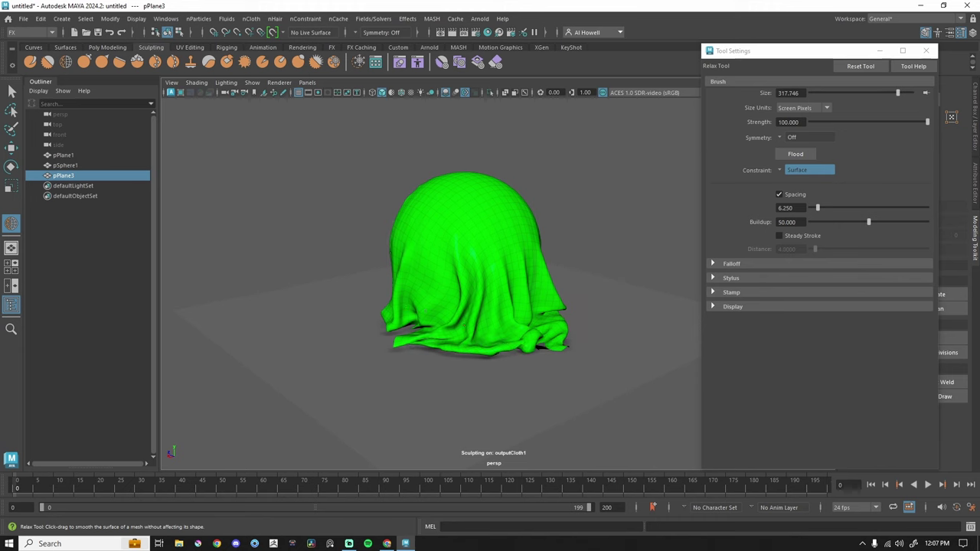
{"action": "scroll", "coordinate": [475, 245], "scroll_direction": "up", "scroll_amount": 5}
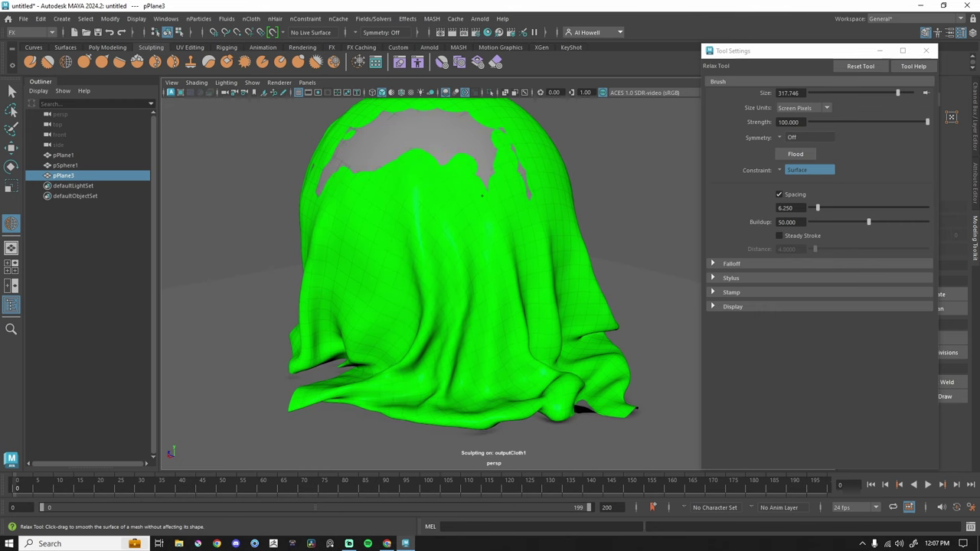
{"action": "key", "text": "ctrl+z"}
{"action": "key", "text": "ctrl+z"}
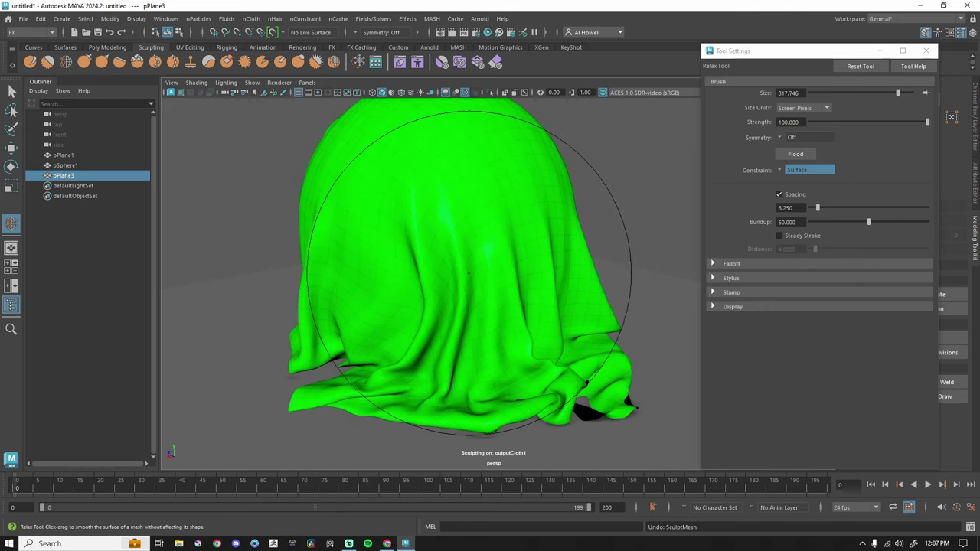
Step: Reduce the Relax brush size to 114.746 and relax the front folds of the cloth
{"action": "mouse_move", "coordinate": [468, 274]}
{"action": "left_mouse_down", "text": "alt"}
{"action": "mouse_move", "coordinate": [471, 224]}
{"action": "mouse_move", "coordinate": [361, 218]}
{"action": "mouse_move", "coordinate": [393, 197]}
{"action": "mouse_move", "coordinate": [499, 204]}
{"action": "mouse_move", "coordinate": [470, 203]}
{"action": "mouse_move", "coordinate": [408, 159]}
{"action": "left_mouse_up", "text": "alt"}
{"action": "key", "text": "b"}
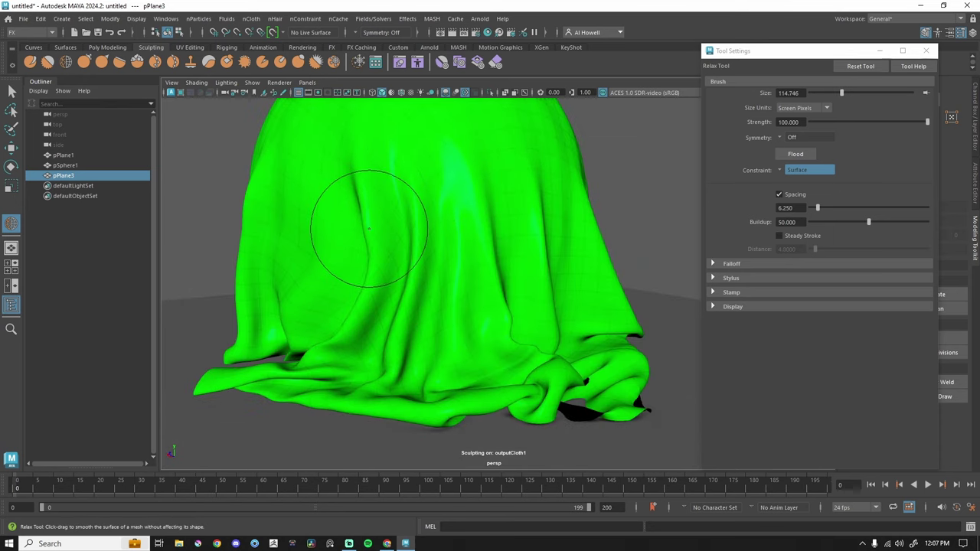
{"action": "left_click_drag", "start_coordinate": [366, 196], "coordinate": [363, 179]}
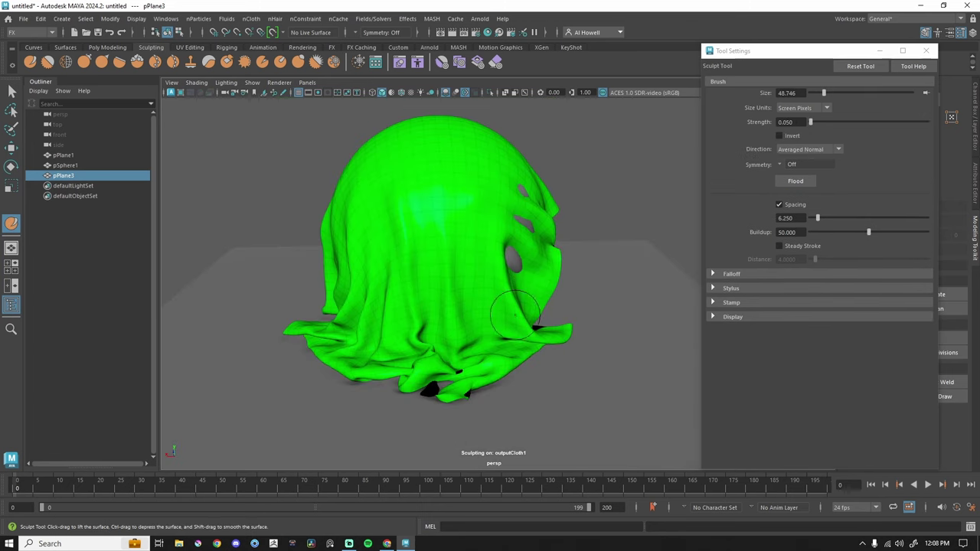
{"action": "left_click_drag", "start_coordinate": [567, 360], "coordinate": [570, 313], "text": "alt"}
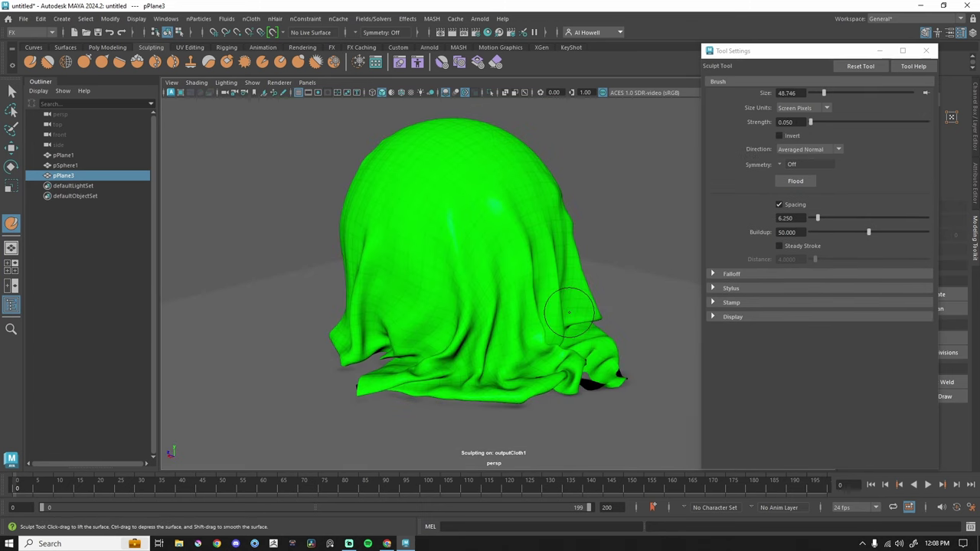